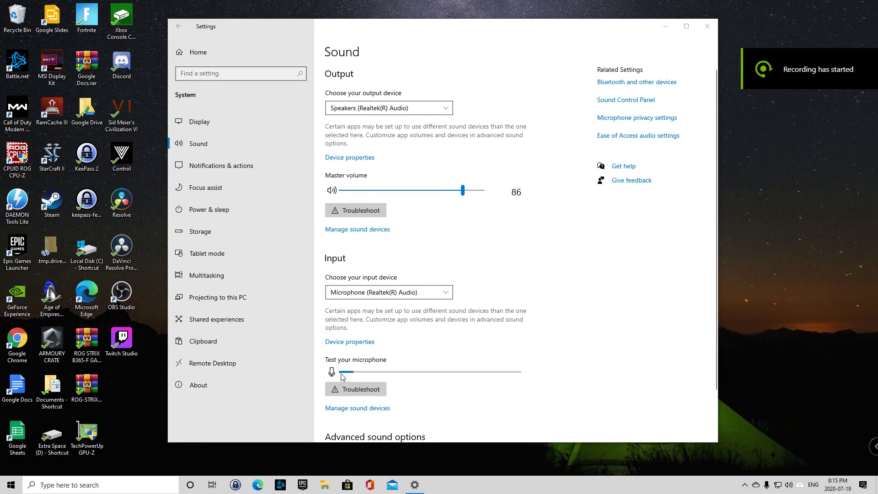
pyautogui.scroll(-2, 519, 309)
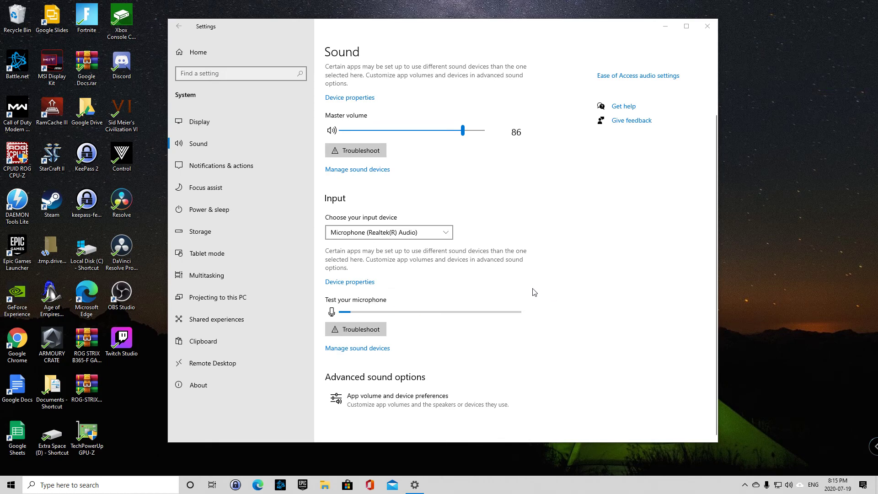
pyautogui.click(156, 484)
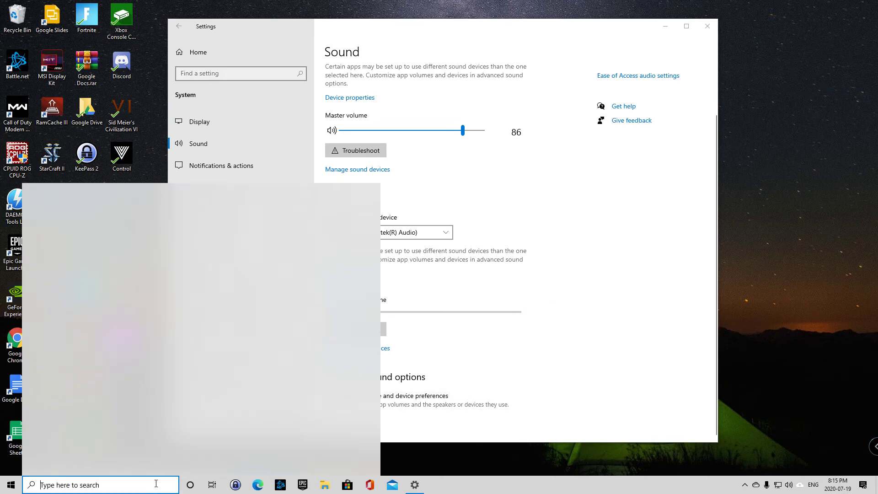
pyautogui.write('sound')
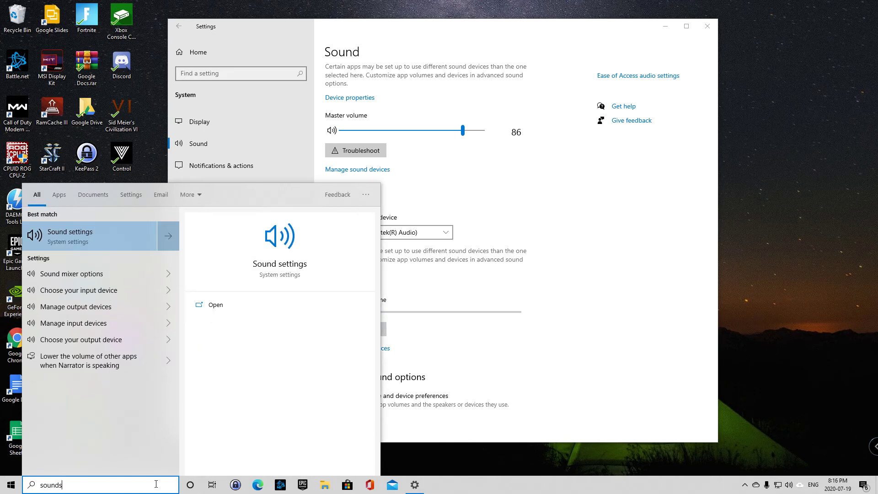
pyautogui.click(68, 240)
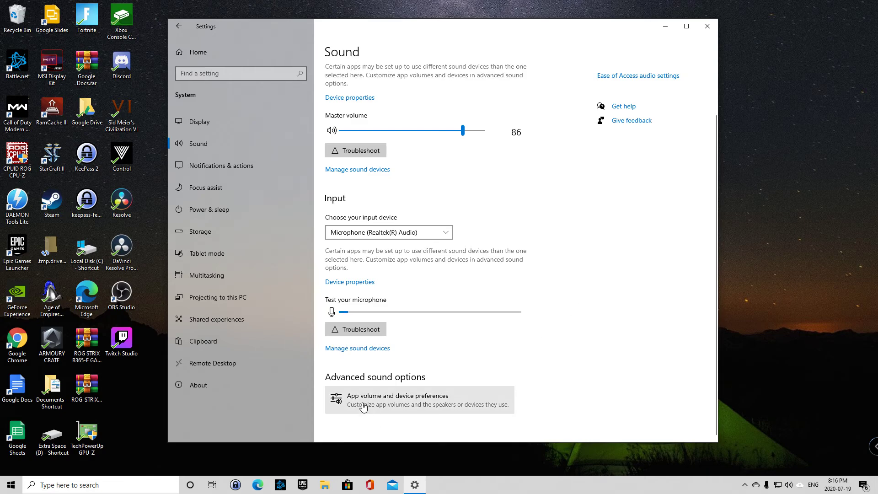
# - In App volume and device preferences, set NVIDIA Container and NVIDIA Share output to Speakers (Realtek(R) Audio)
pyautogui.click(389, 408)
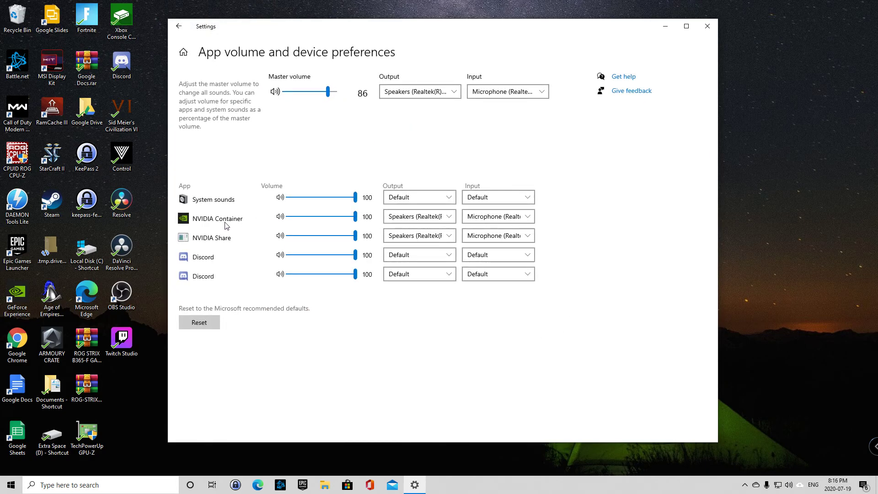
pyautogui.click(426, 217)
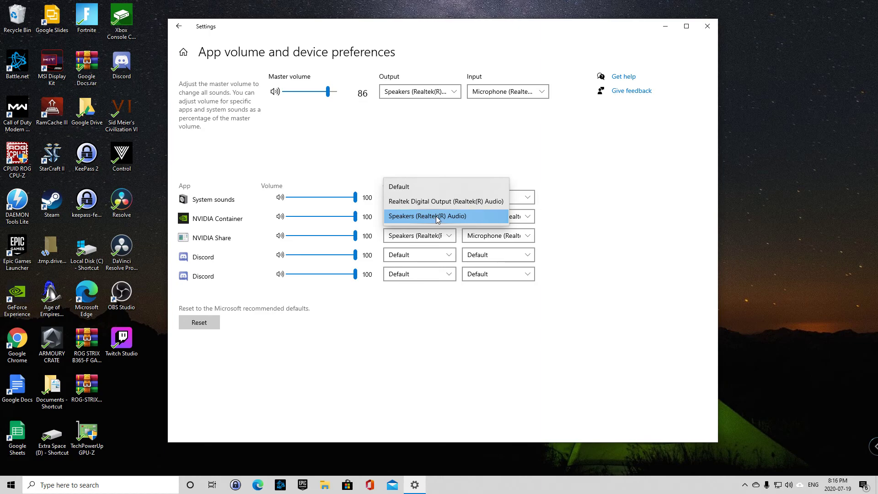
pyautogui.click(436, 216)
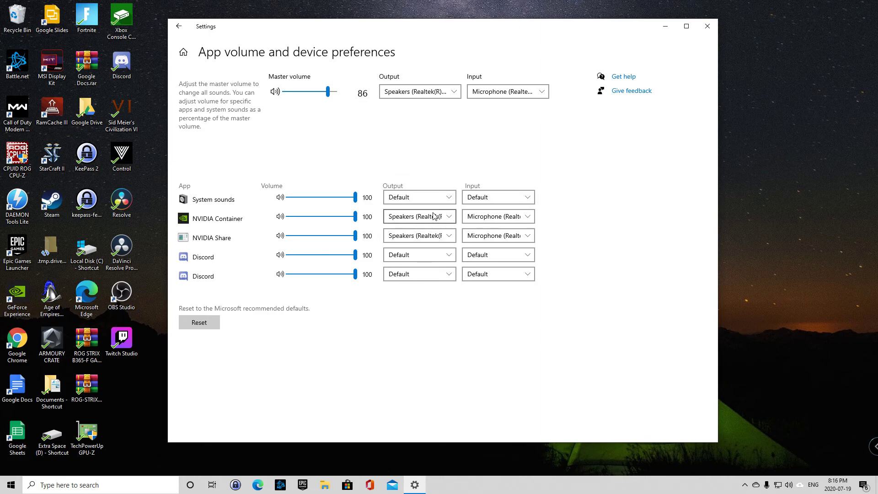
pyautogui.click(427, 240)
# - Go back to the Sound page and open the Speakers output device's properties
pyautogui.click(184, 29)
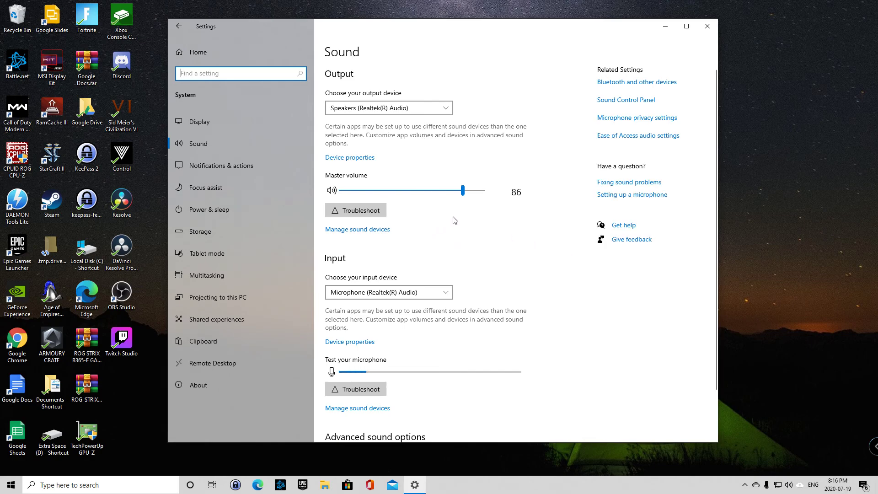
pyautogui.click(369, 162)
# - Show the Advanced tab of the full Speakers Properties, with audio enhancements left off
pyautogui.click(642, 93)
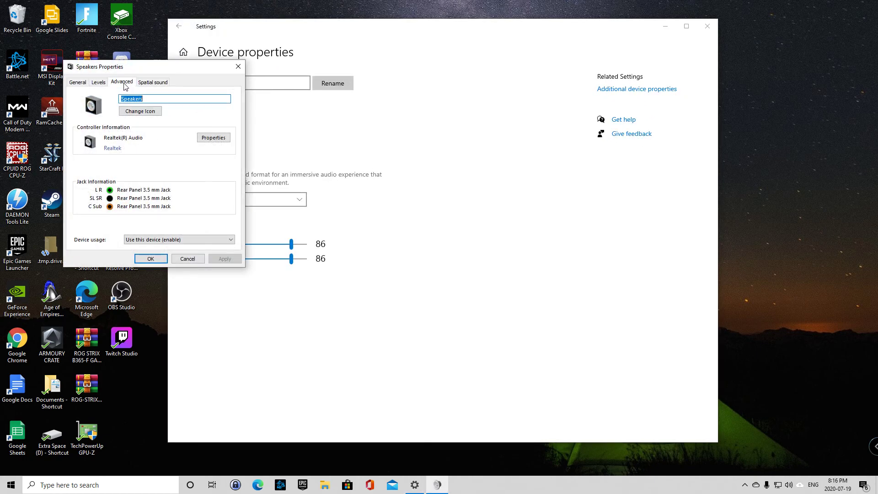
pyautogui.click(122, 82)
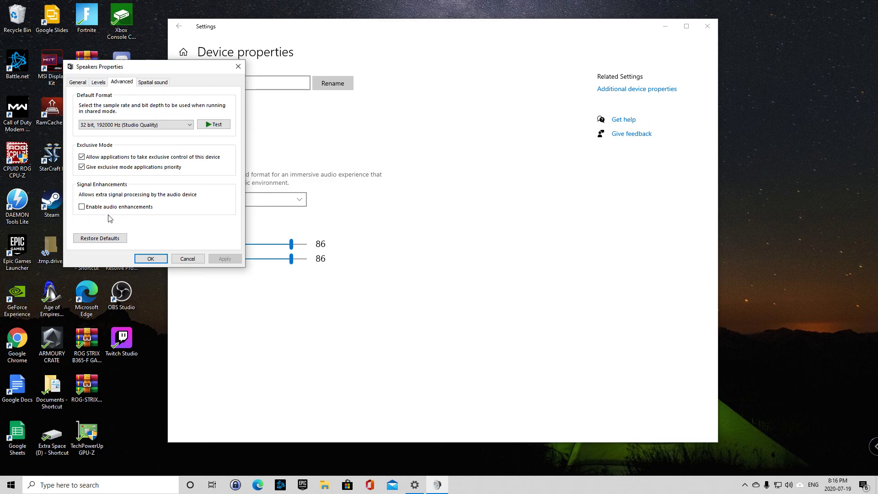